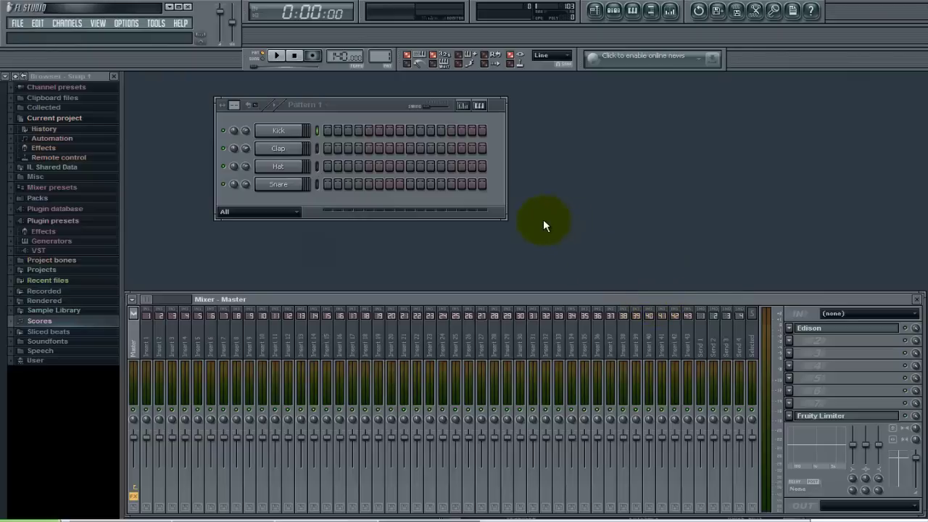
Bring up the Beats To Sell Tagged folder, scroll its file list, then minimize it.
click(363, 516)
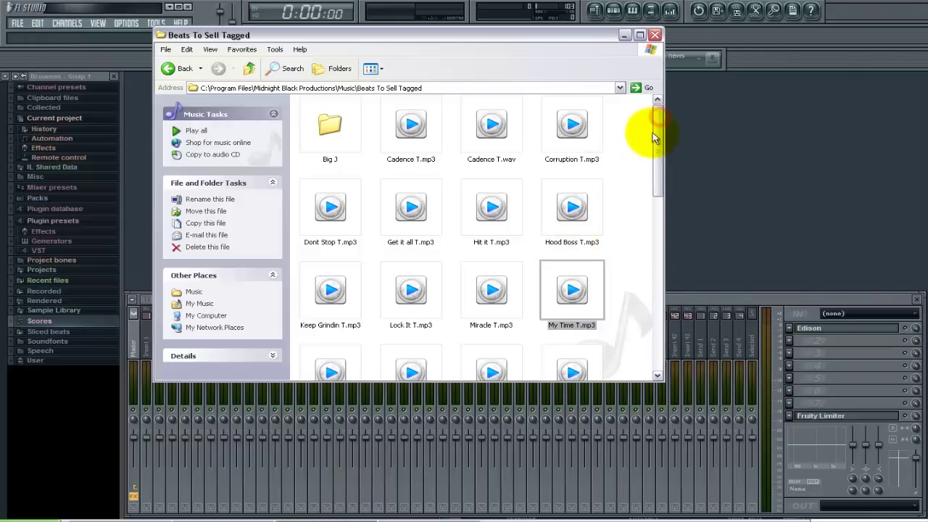
drag(654, 128, 208, 6)
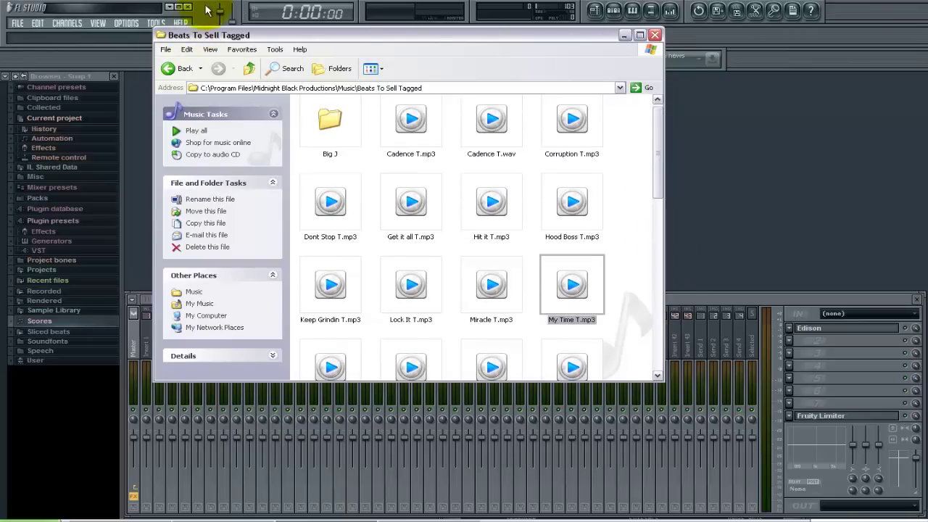
click(207, 10)
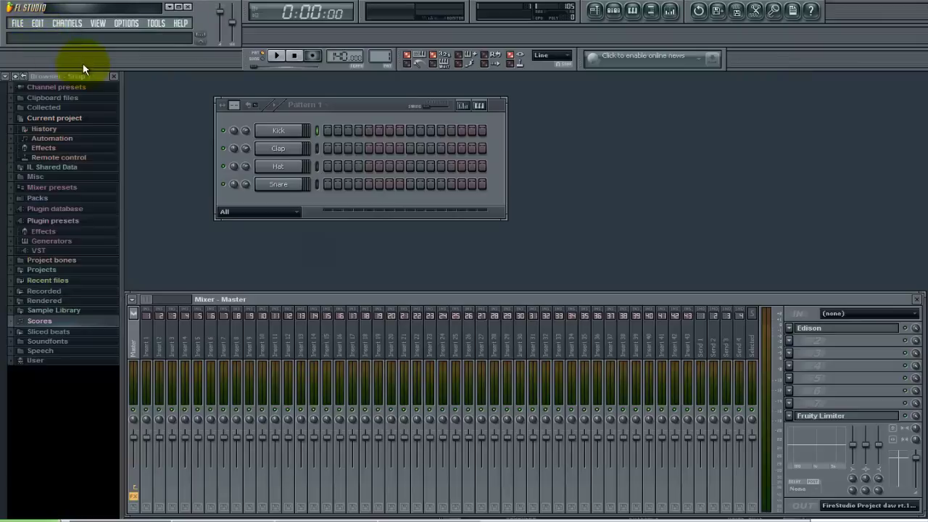
Show the Playlist and drop My Time T.mp3 from the beats folder onto Track 1.
click(102, 24)
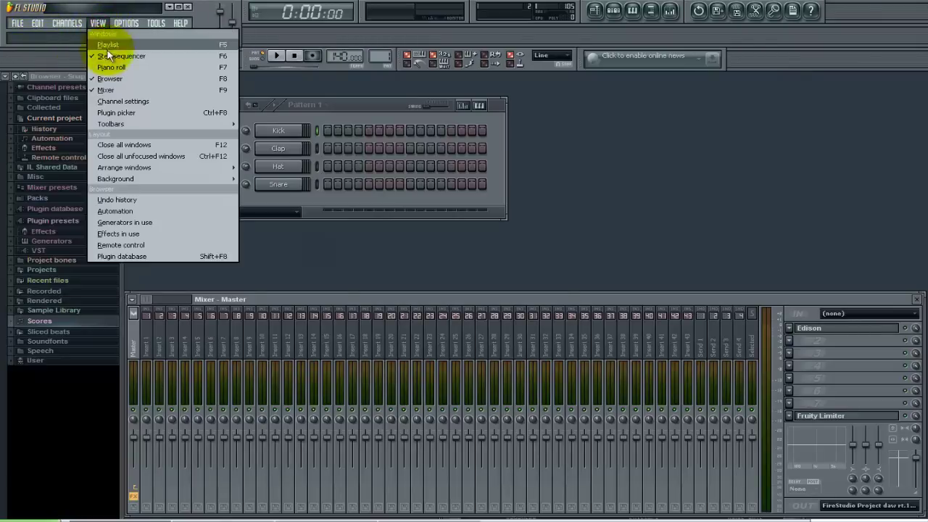
click(108, 45)
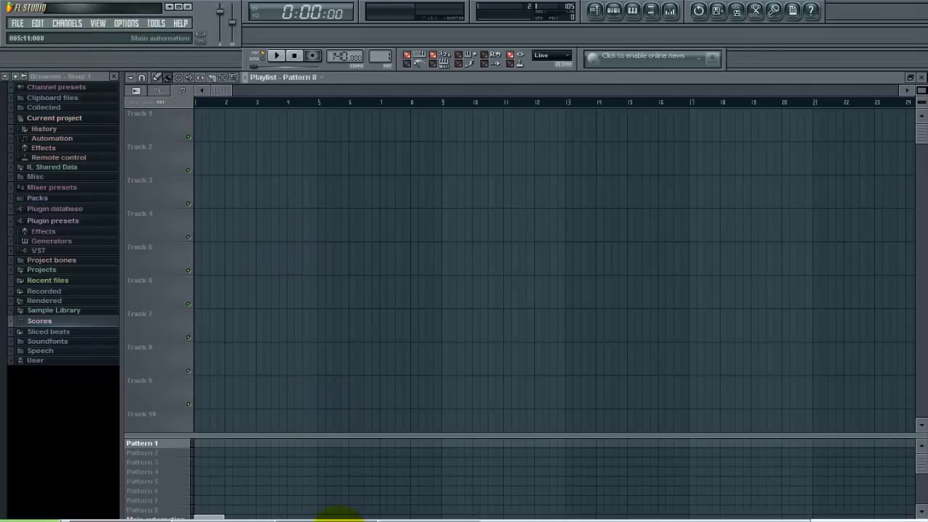
click(337, 516)
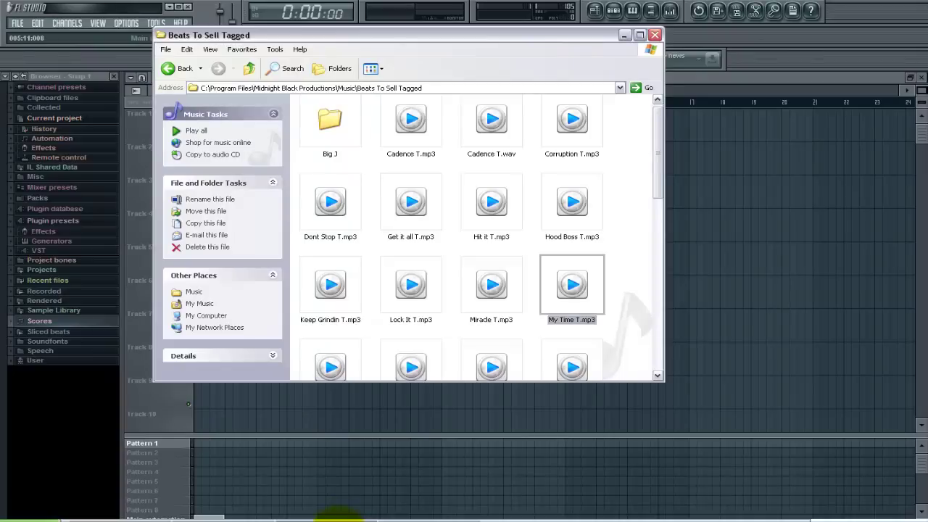
drag(383, 37, 671, 103)
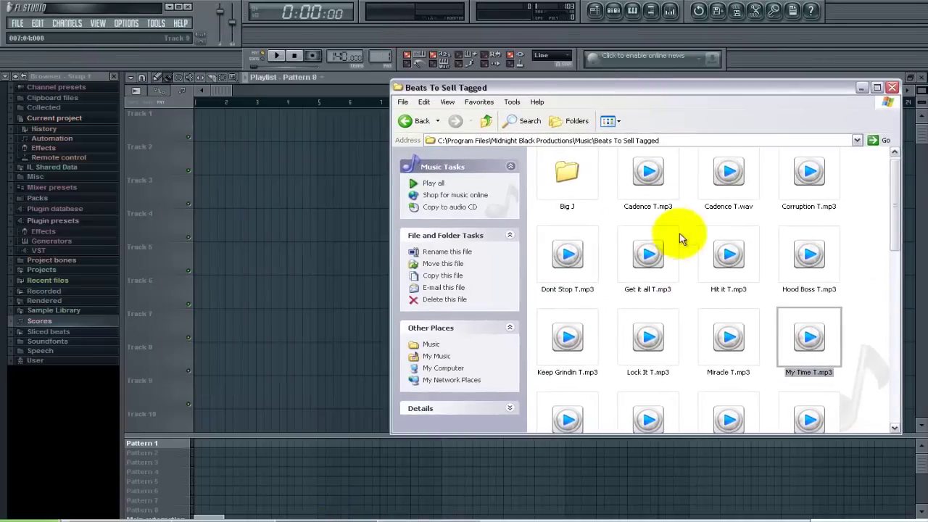
drag(798, 332, 218, 135)
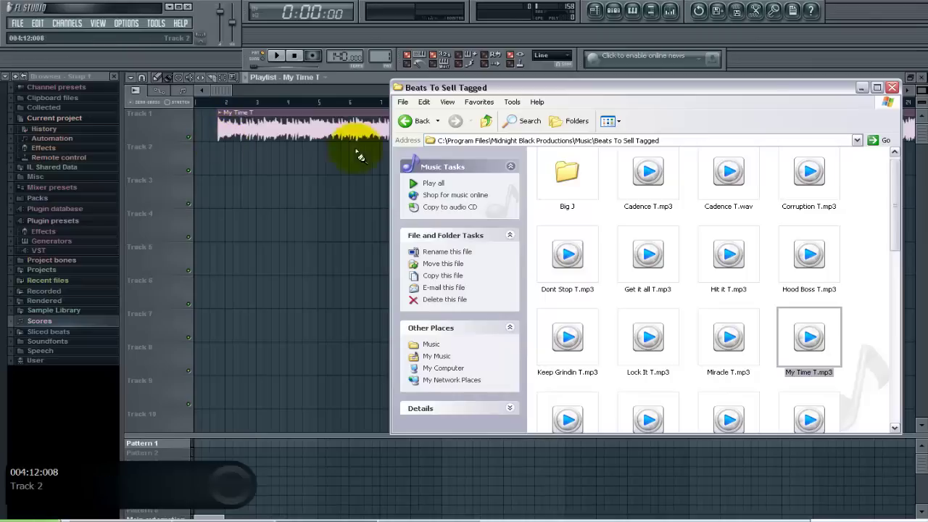
click(861, 88)
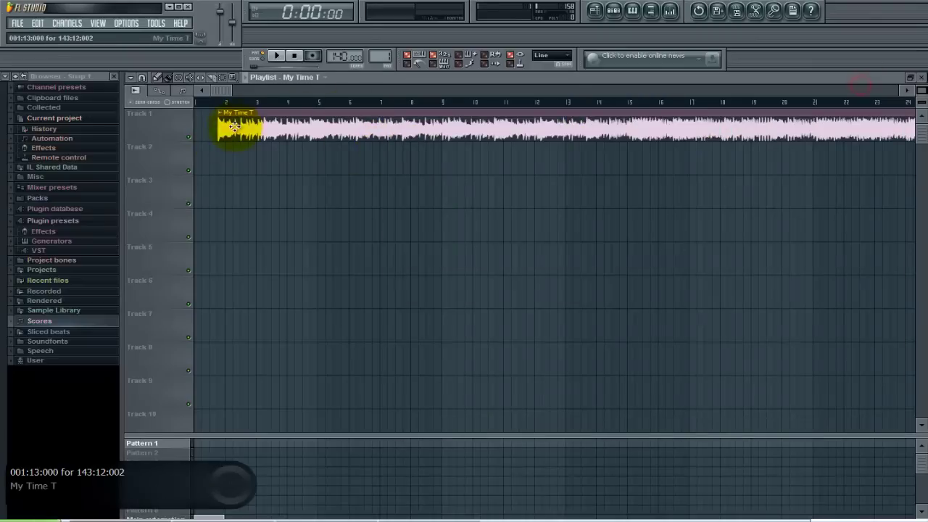
Move the My Time T clip to bar 1 and try tempos from 120 to about 137 BPM.
drag(332, 113, 267, 107)
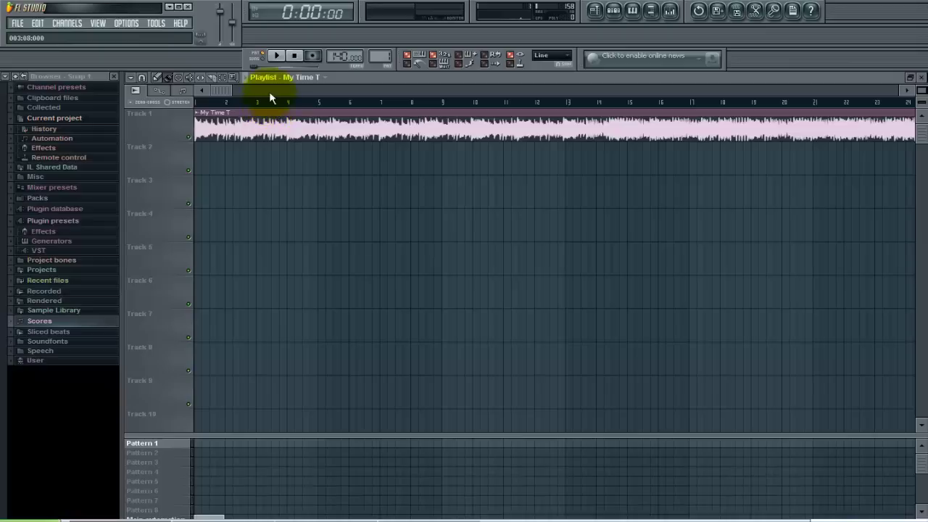
drag(352, 55, 344, 110)
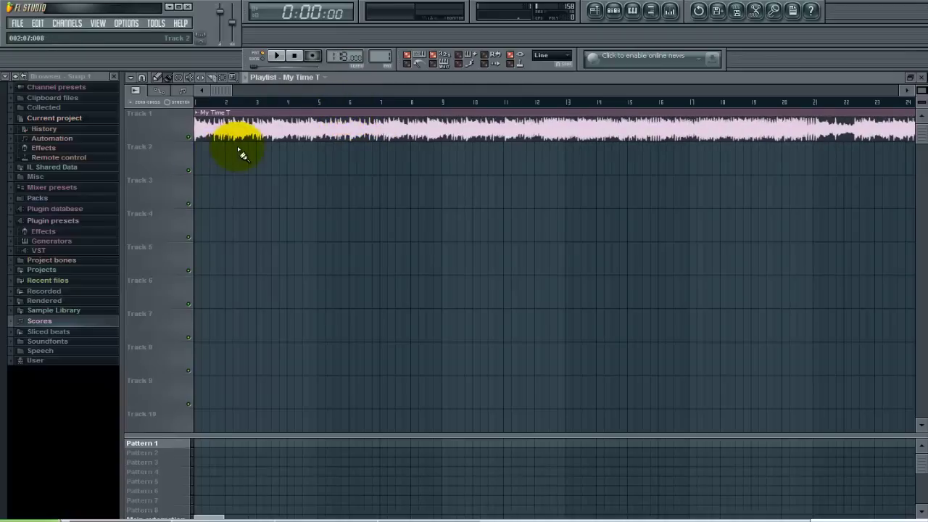
drag(342, 57, 341, 497)
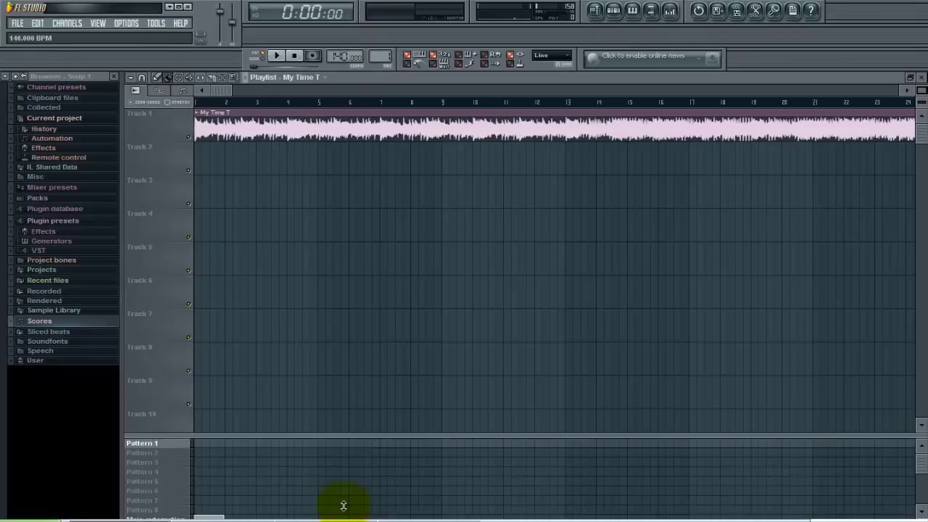
Detect the My Time T sample's tempo in the 75–150 range and apply 94 BPM to the project.
click(202, 116)
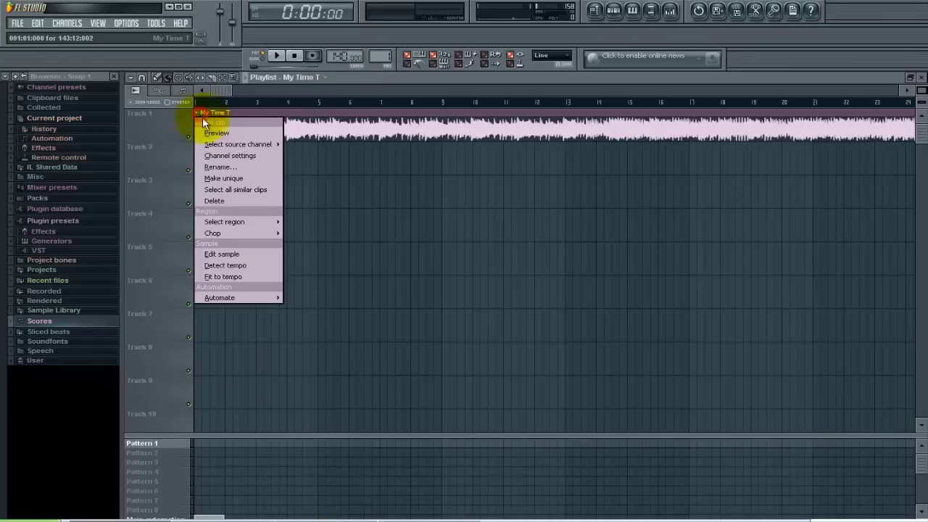
click(247, 265)
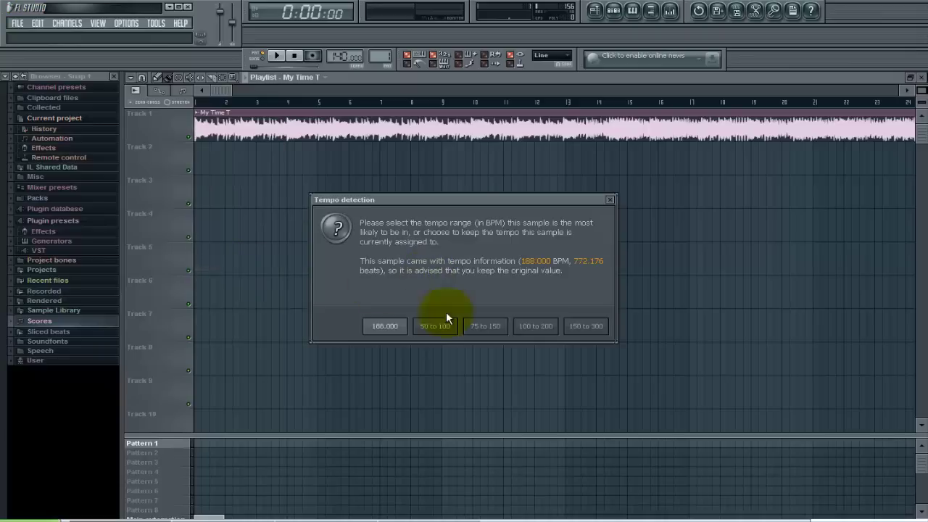
click(498, 326)
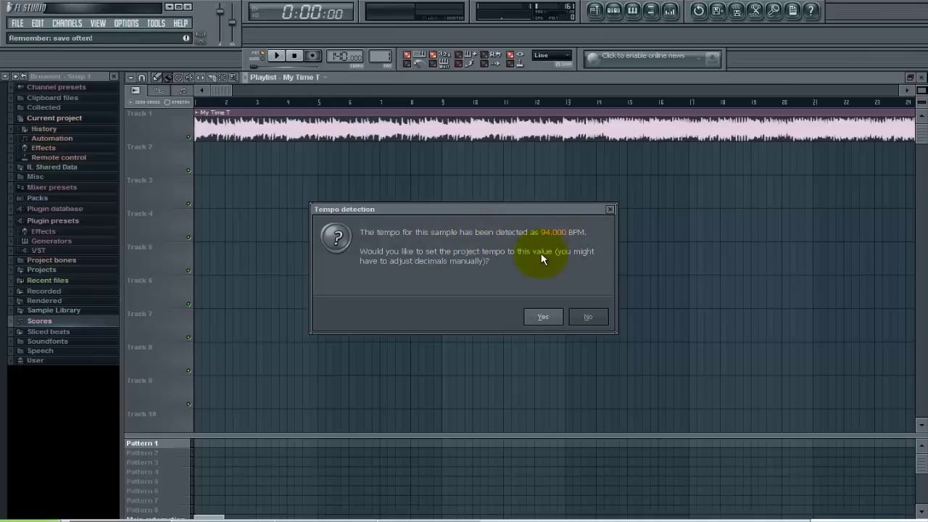
click(549, 317)
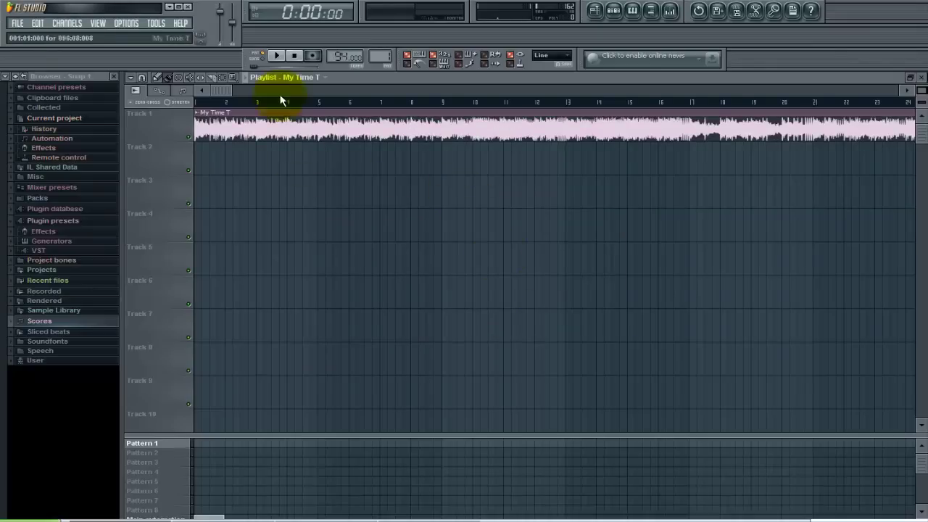
click(277, 56)
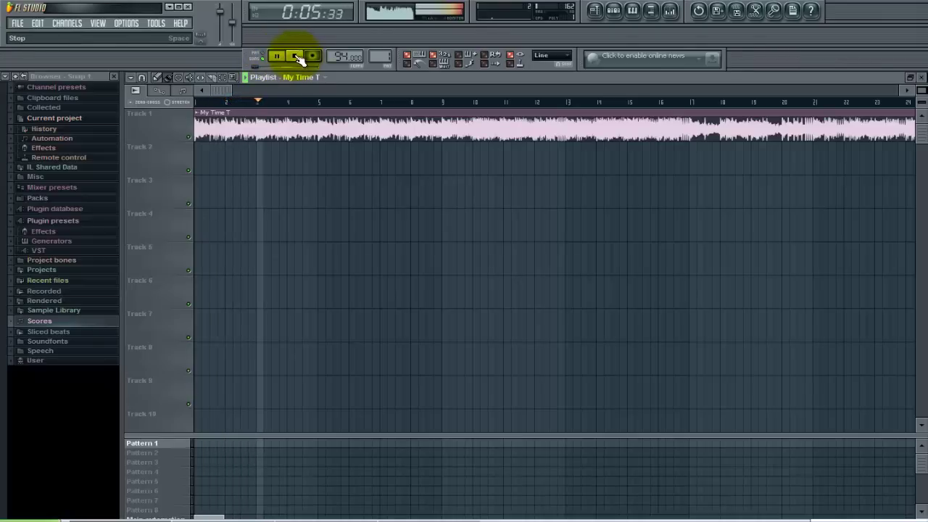
click(297, 56)
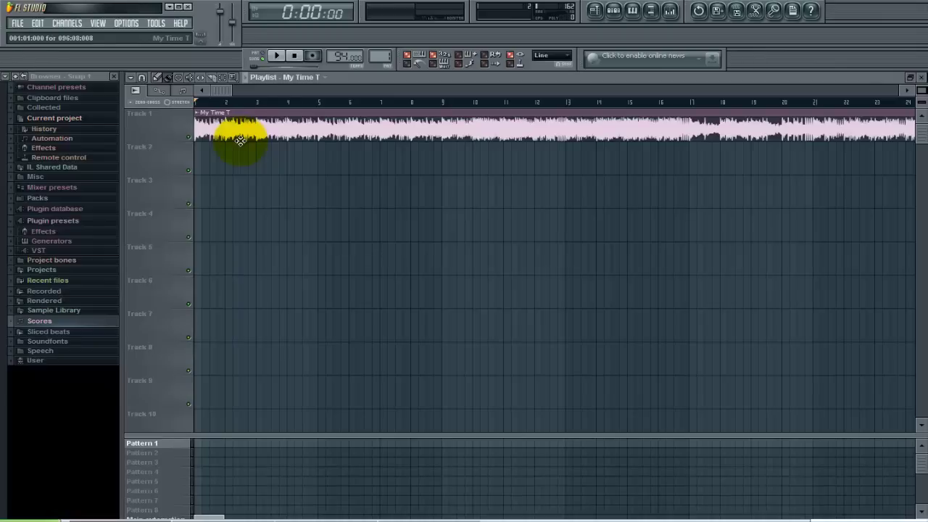
Open the mixer, select Insert 3, and set its IN input to FireStudio Project Mic 1.
click(97, 23)
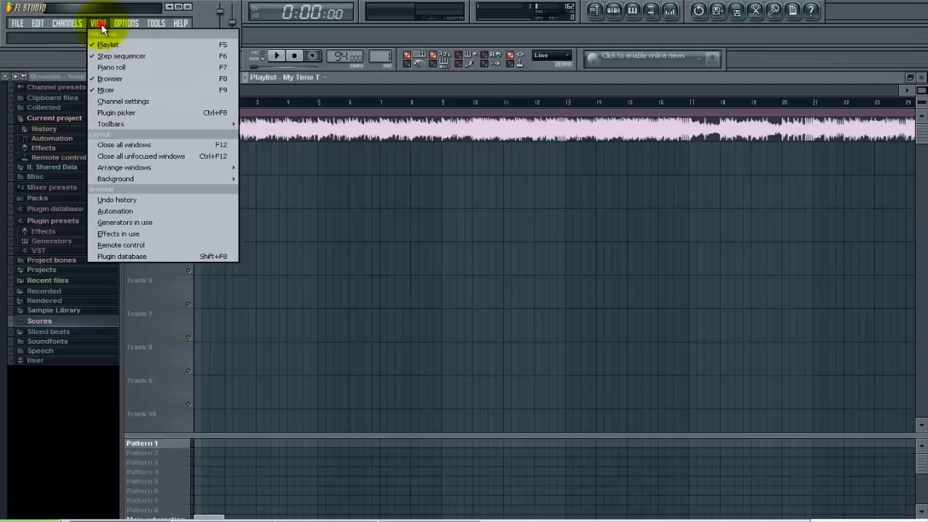
click(109, 90)
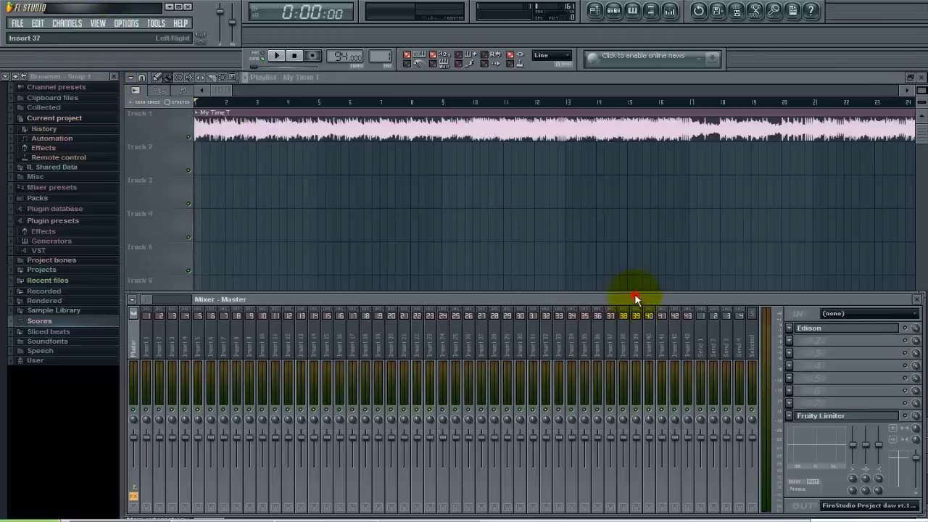
drag(635, 299, 632, 278)
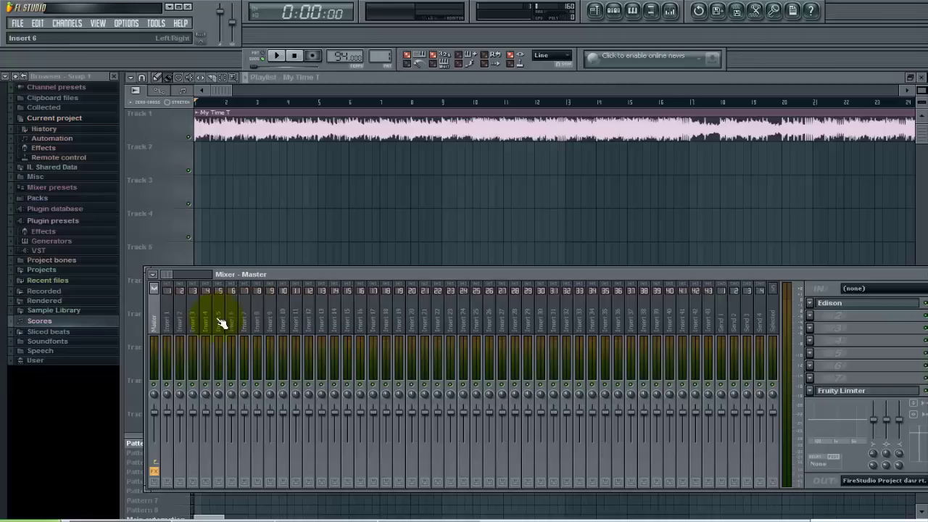
click(196, 321)
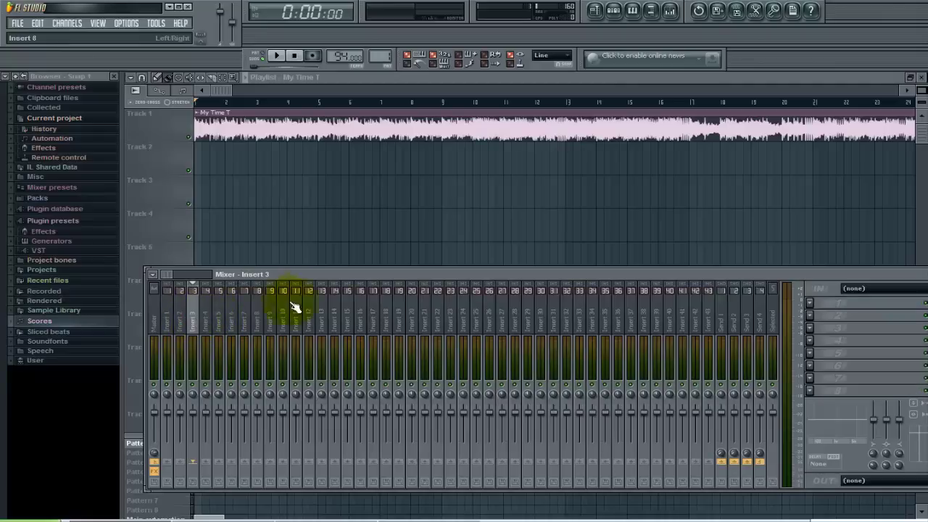
drag(313, 273, 294, 243)
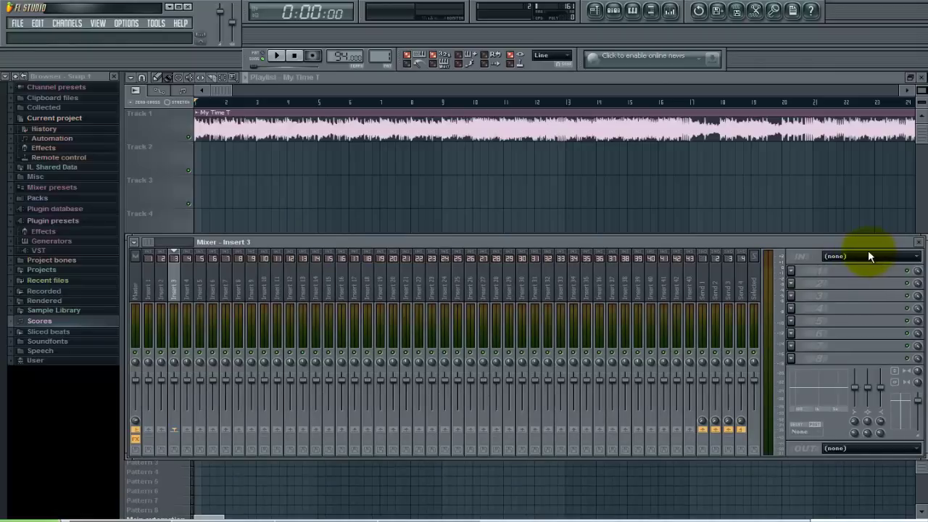
click(919, 258)
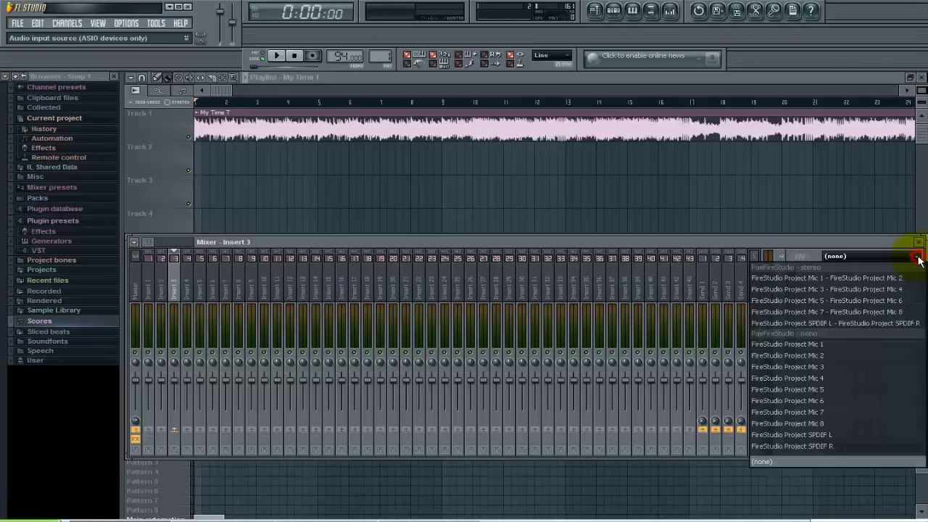
click(791, 346)
click(810, 343)
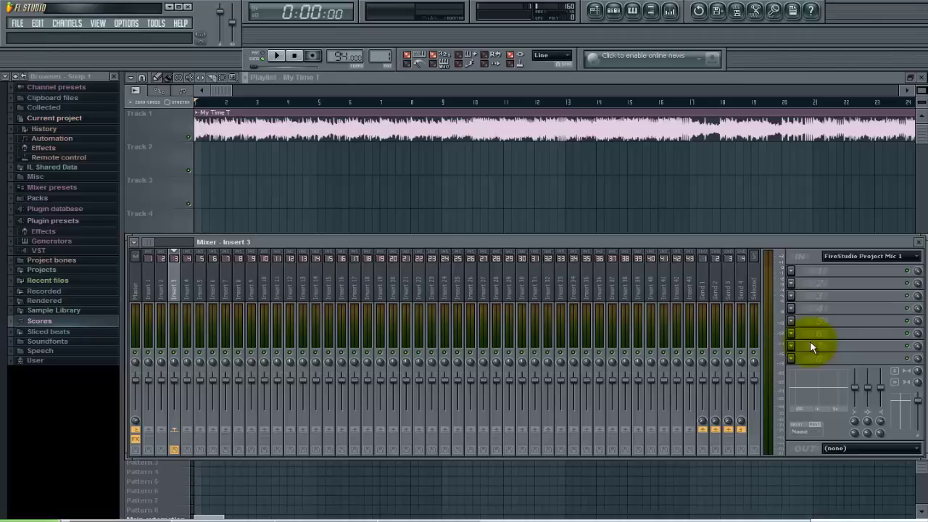
Arm recording with the 'Audio, into the Edison audio editor/recorder' option.
click(313, 56)
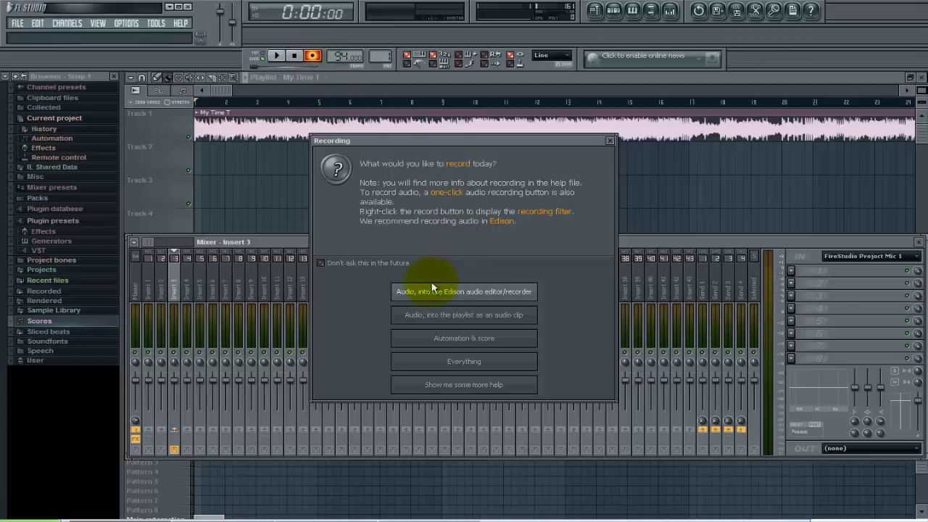
click(493, 291)
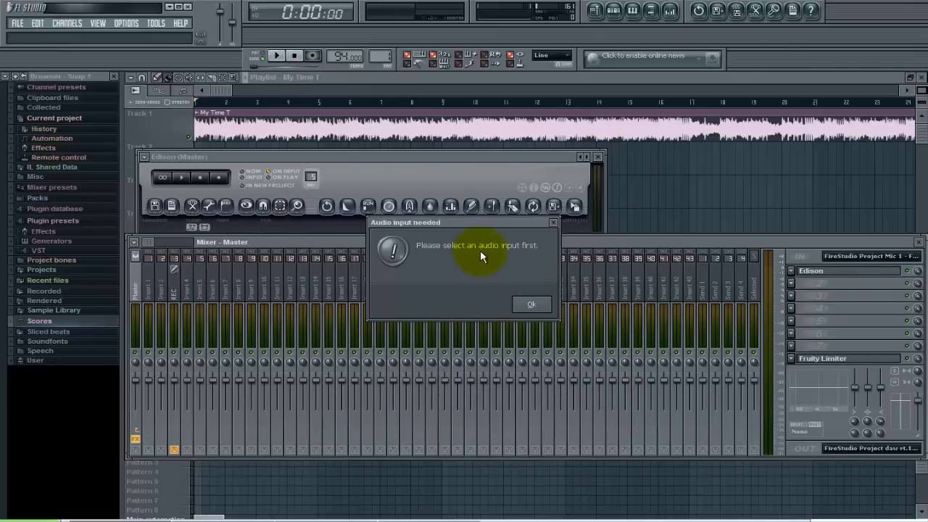
Dismiss the input alert, choose FireStudio Project Mic 1 as input, and move Edison lower.
click(530, 305)
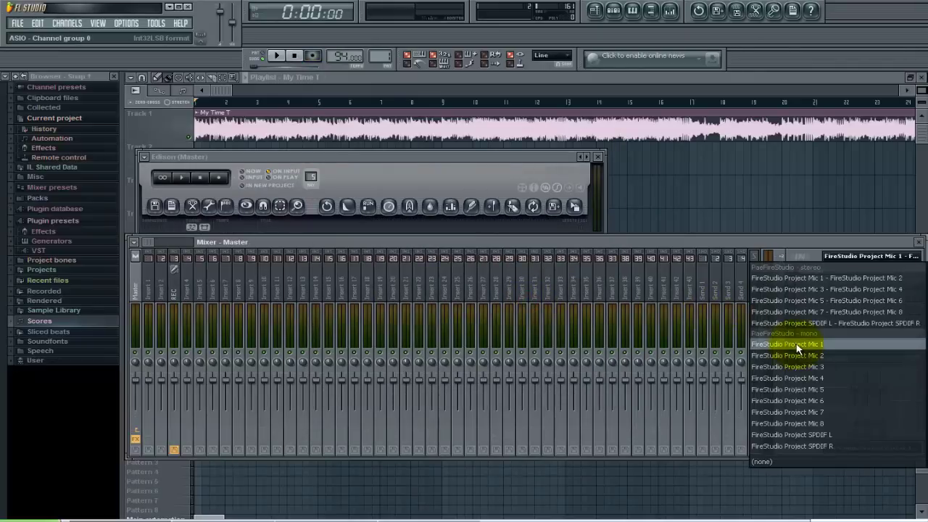
click(797, 344)
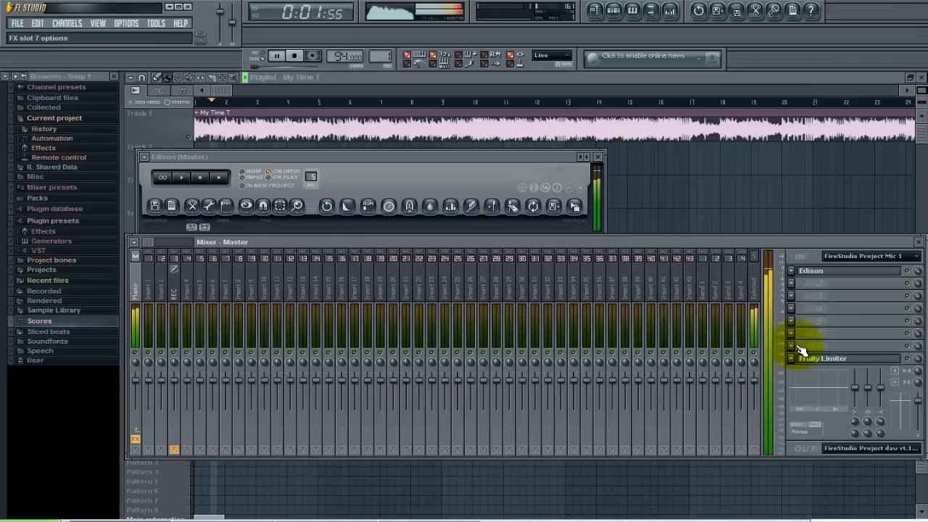
click(426, 173)
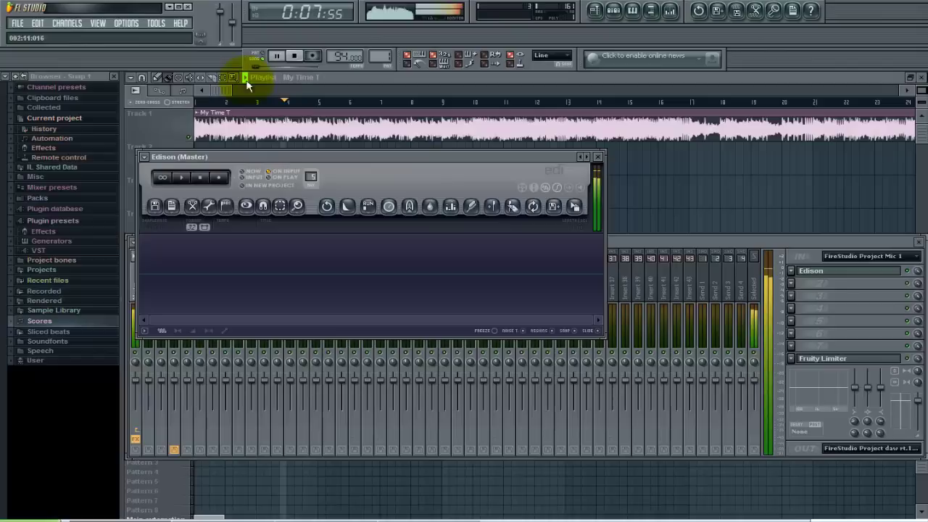
click(300, 56)
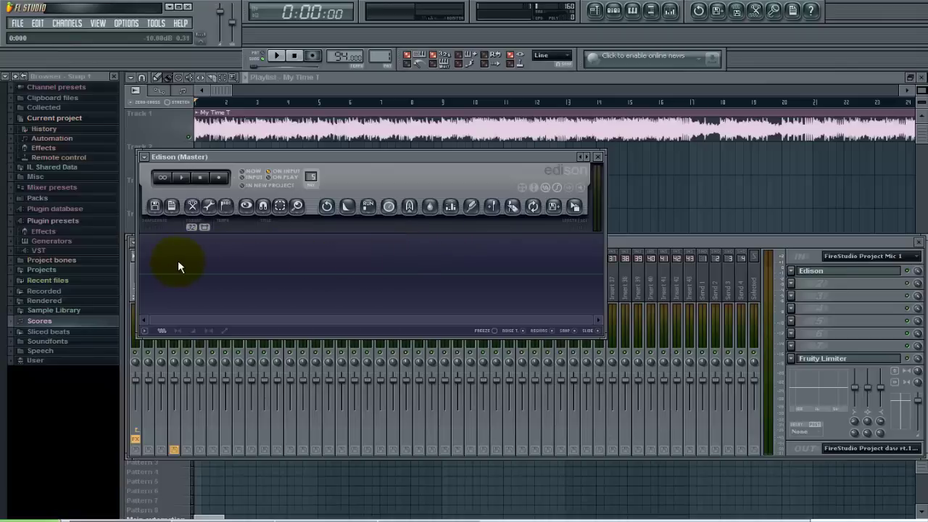
drag(276, 156, 273, 230)
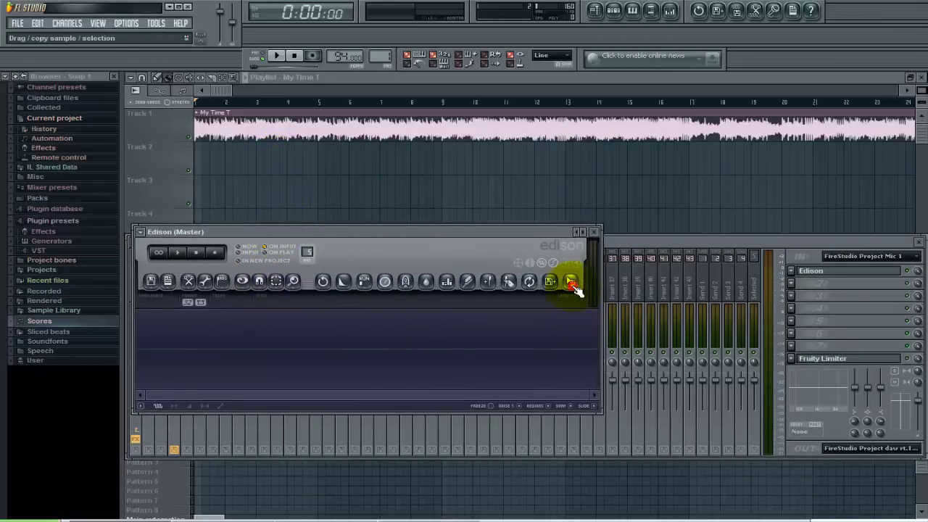
mouse_move(573, 287)
mouse_down()
mouse_move(528, 224)
mouse_move(326, 180)
mouse_move(337, 201)
mouse_move(387, 224)
mouse_move(485, 248)
mouse_move(573, 287)
mouse_up()
Record a vocal take on the REC insert straight into the playlist as an audio clip.
click(704, 244)
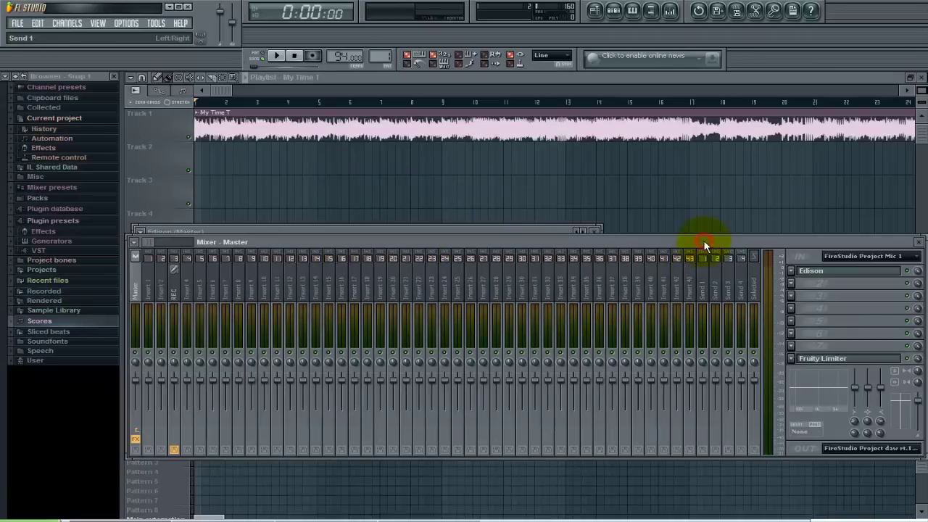
click(177, 289)
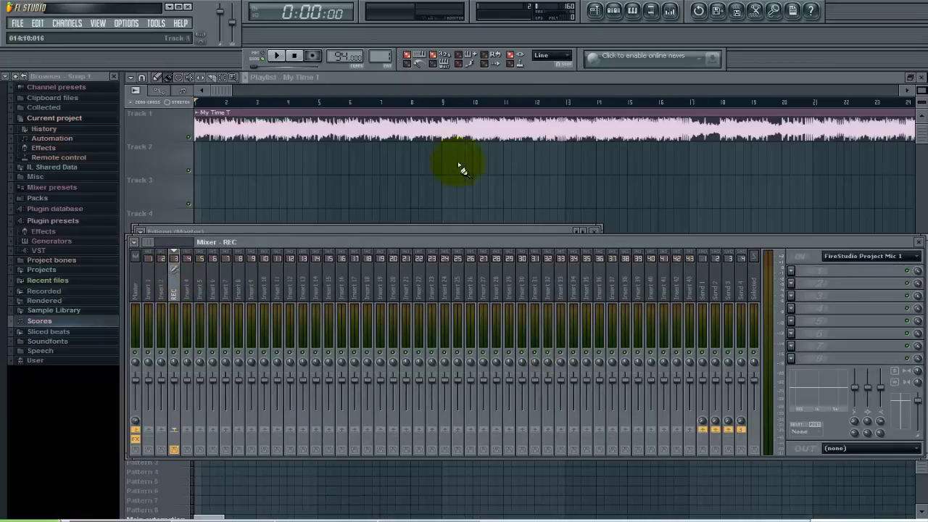
click(314, 56)
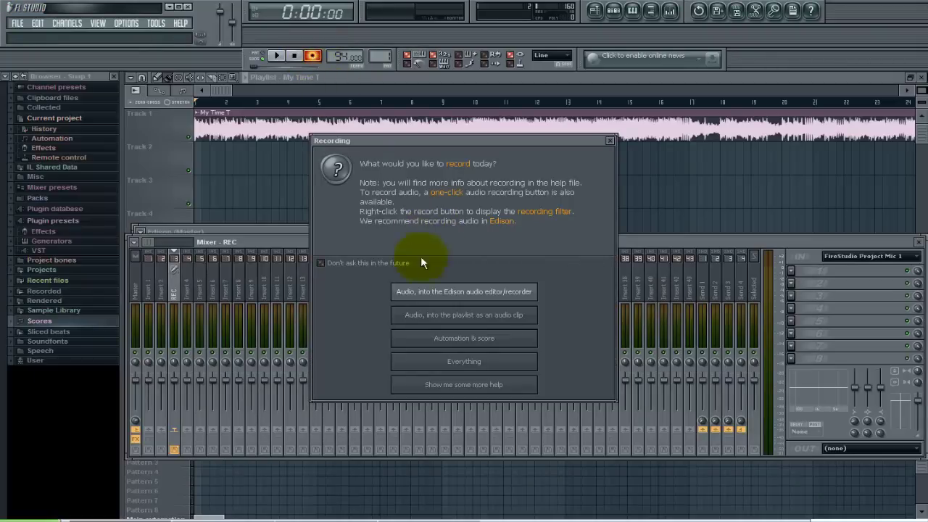
click(431, 316)
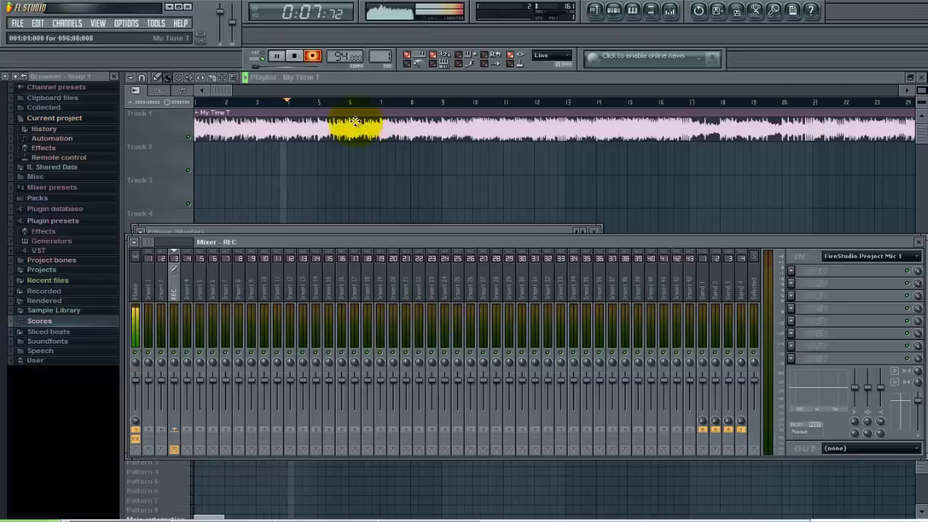
click(299, 56)
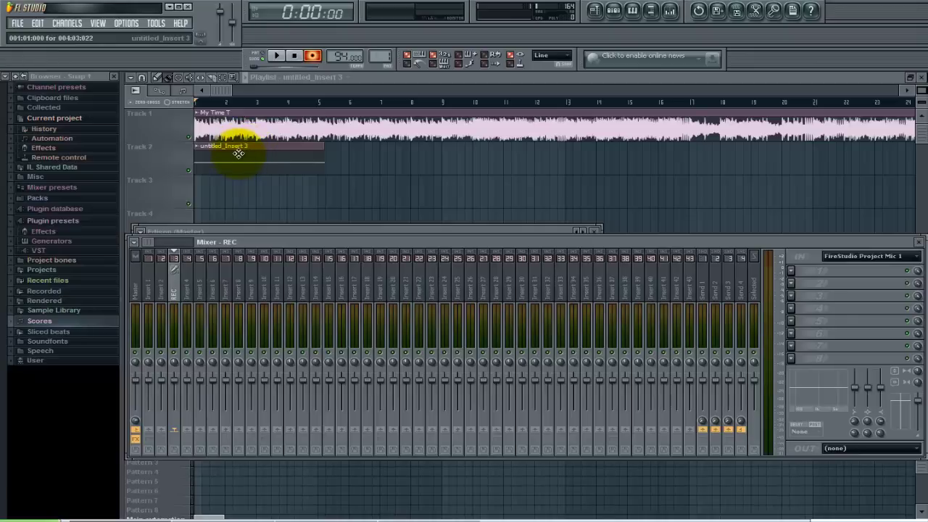
Set mixer Insert 4's input to FireStudio Project Mic 1.
click(187, 282)
click(909, 256)
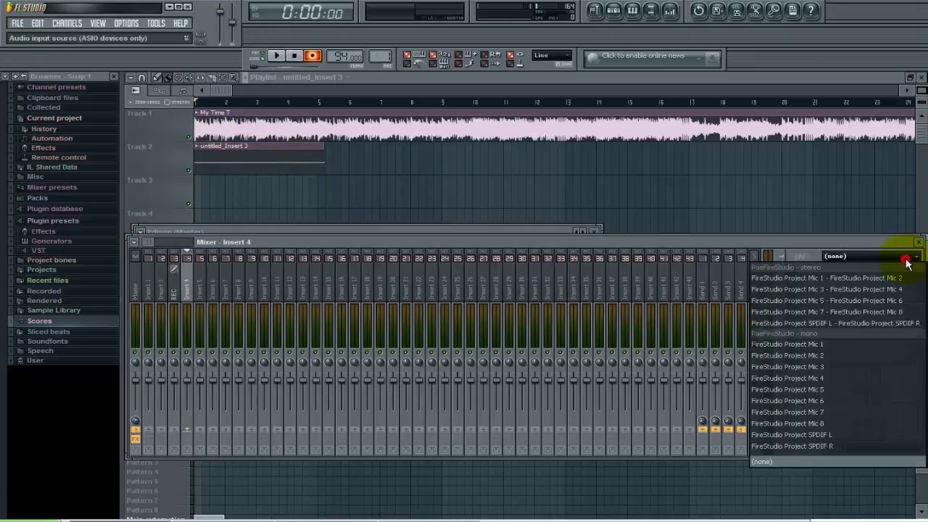
click(806, 343)
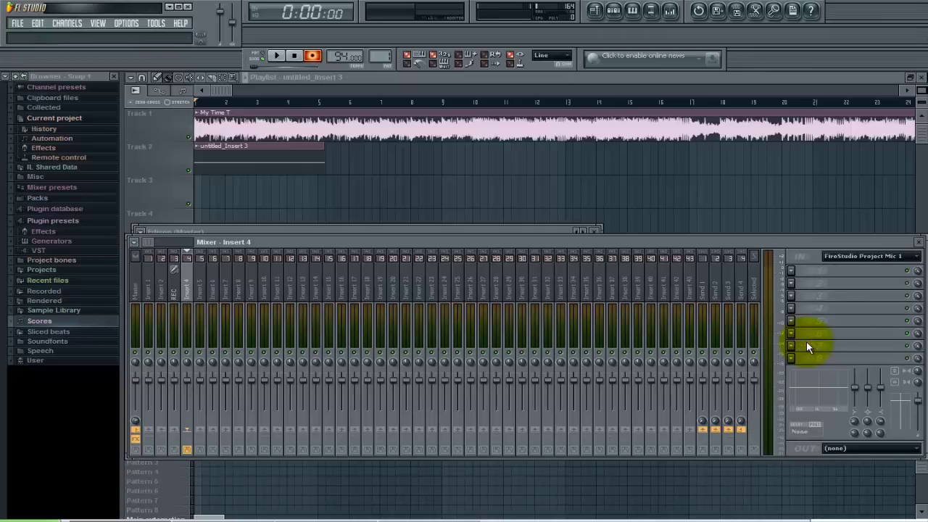
Record a second vocal take into the playlist as an audio clip, stopping with Space.
click(316, 56)
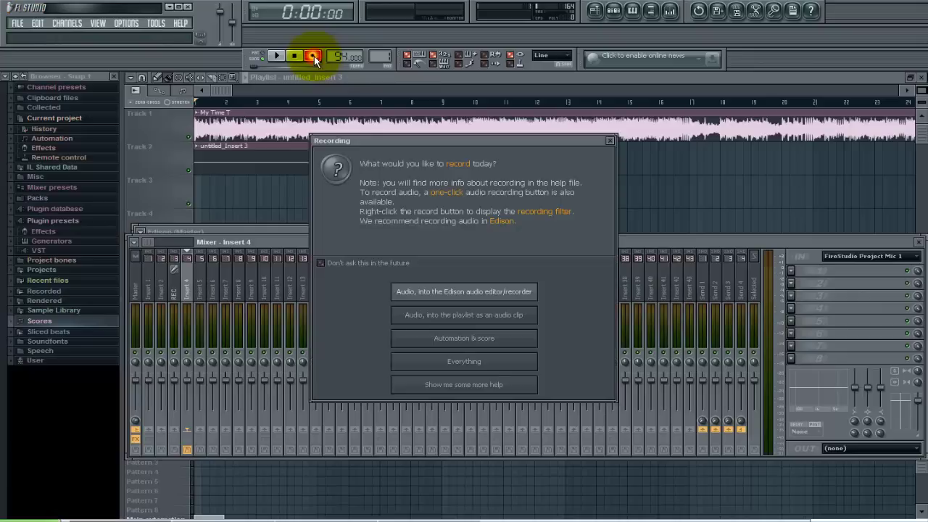
click(506, 317)
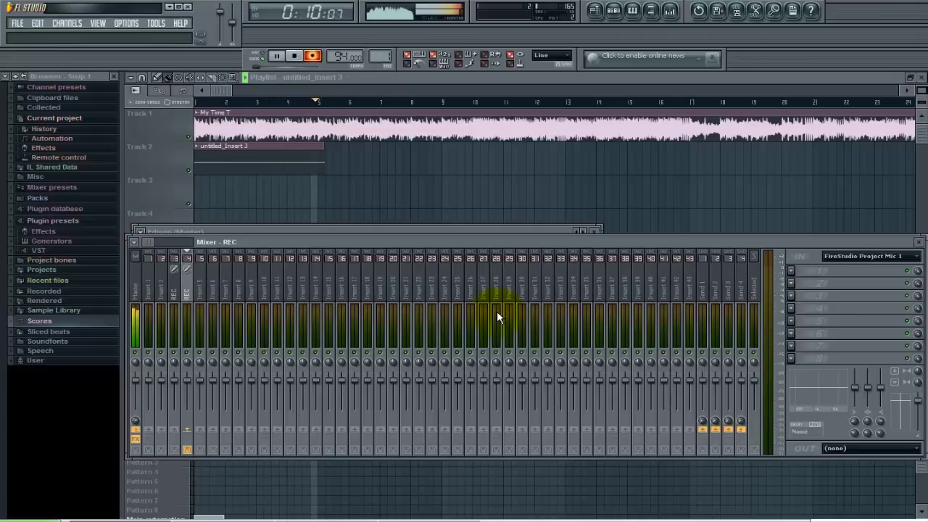
key(space)
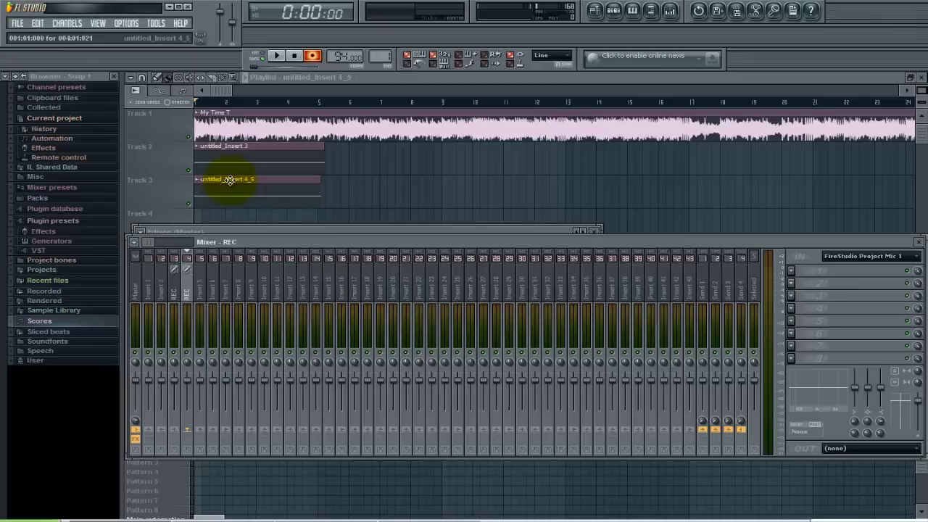
Load Fruity Reeverb into FX slot 1 of the REC insert and close its window.
click(175, 290)
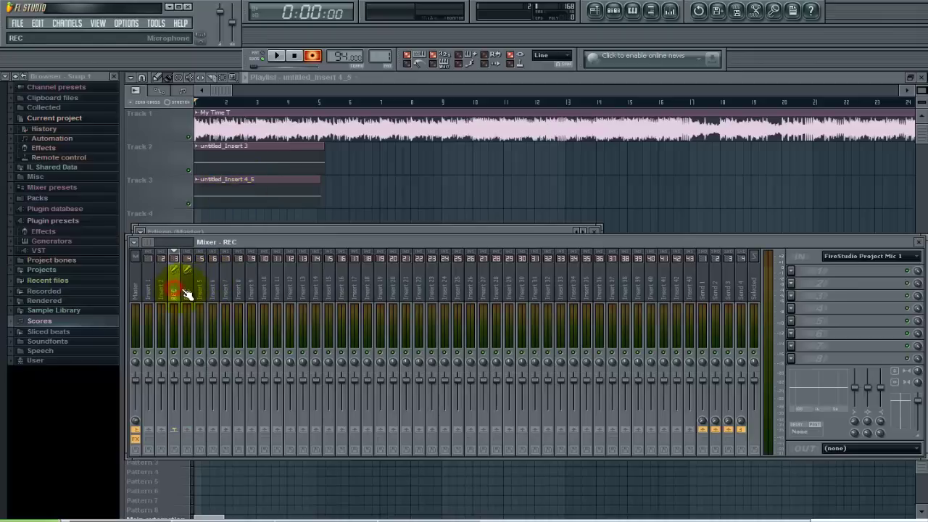
click(793, 272)
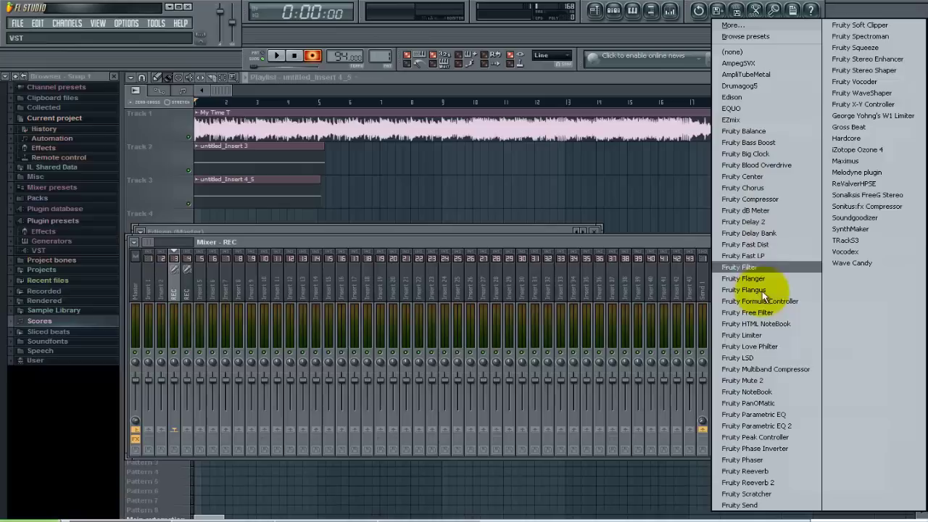
click(762, 472)
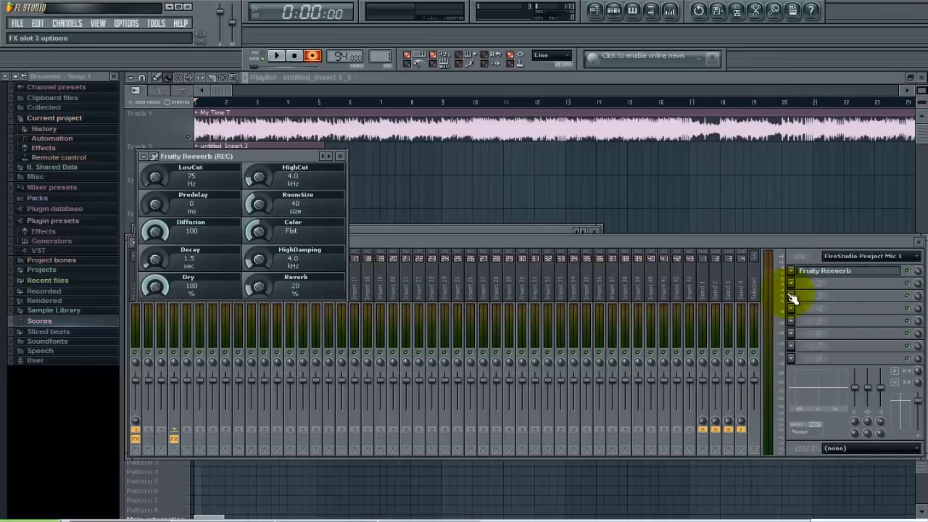
click(343, 156)
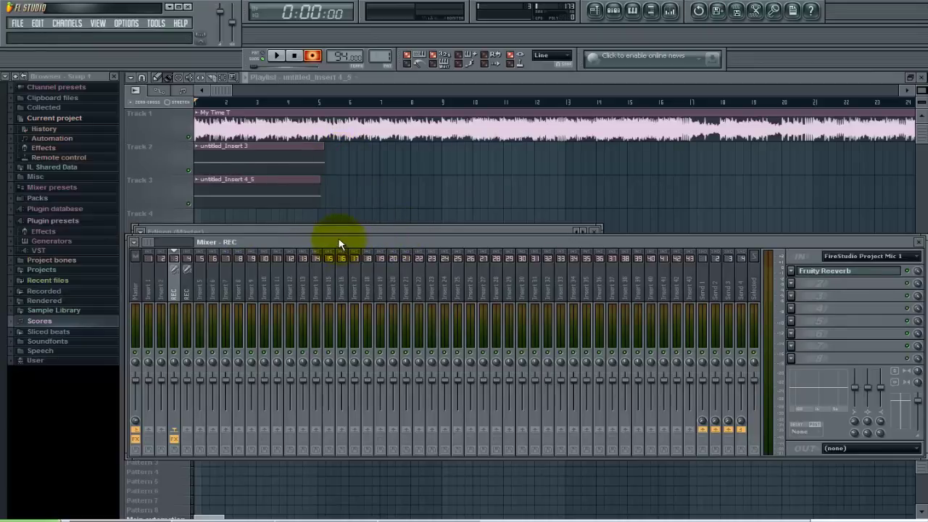